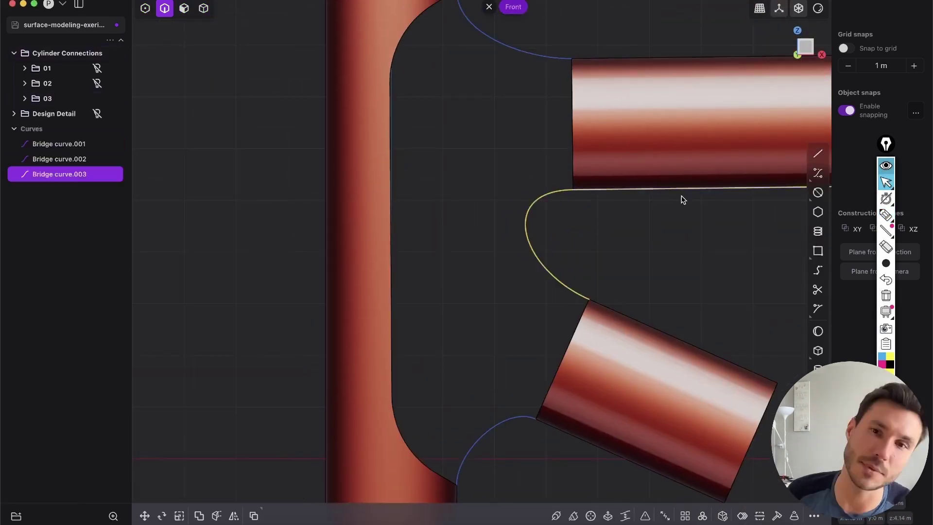
- Move the selected curve and create a patch surface with fpatch
{"action": "key", "text": "shift+3"}
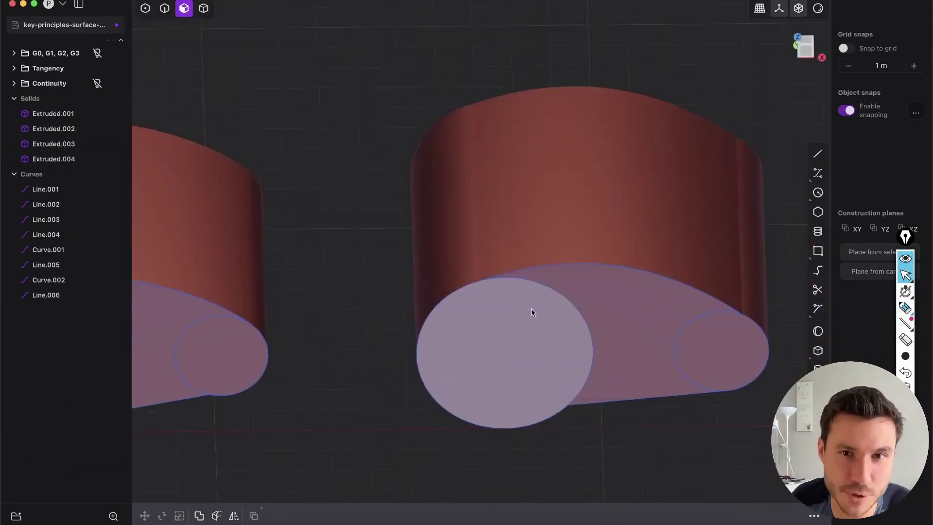
{"action": "key", "text": "g"}
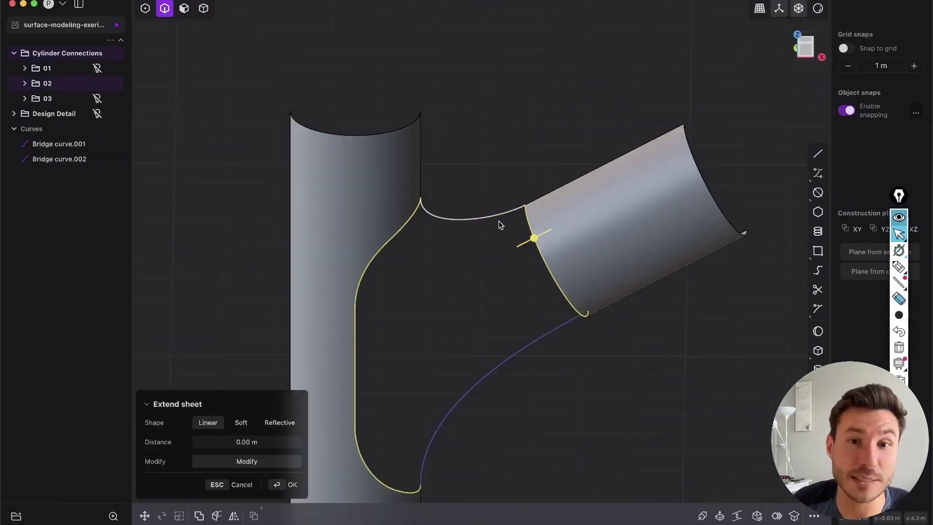
{"action": "type", "text": "fpatch"}
{"action": "key", "text": "Return"}
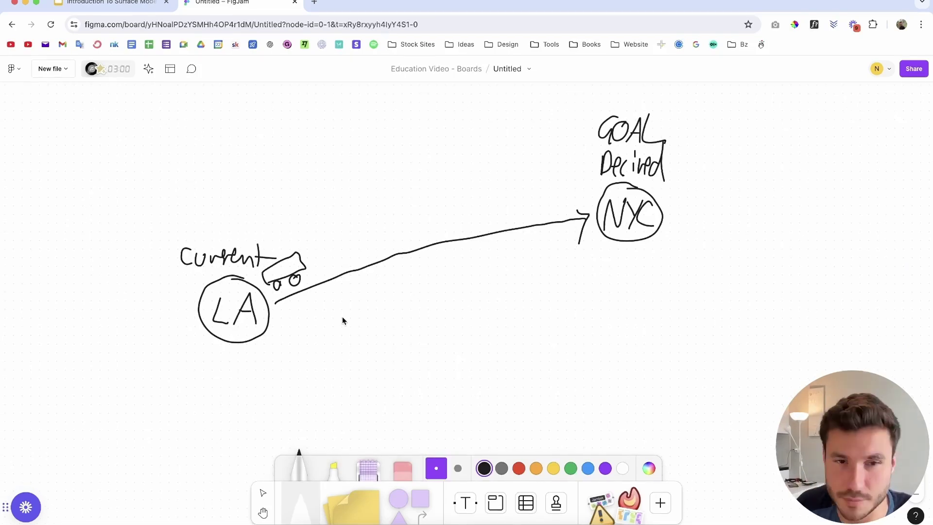
- Write Beginner, Pro and Frustrating, hatch the arrow, and draw a crossed-circle obstacle with detour
{"action": "left_click_drag", "start_coordinate": [206, 352], "coordinate": [275, 362]}
{"action": "left_click_drag", "start_coordinate": [611, 253], "coordinate": [640, 272]}
{"action": "left_click_drag", "start_coordinate": [329, 183], "coordinate": [331, 204]}
{"action": "left_click_drag", "start_coordinate": [295, 165], "coordinate": [362, 170]}
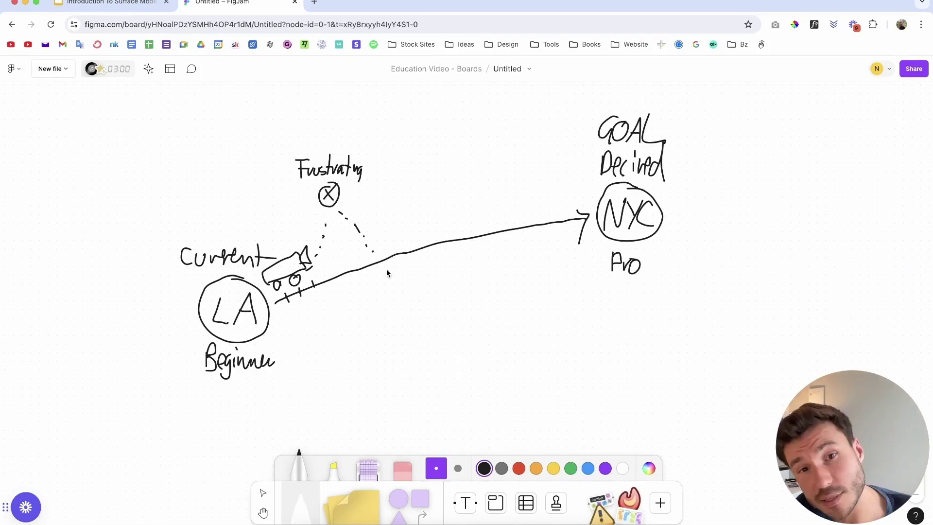
{"action": "left_click_drag", "start_coordinate": [424, 291], "coordinate": [425, 310]}
{"action": "left_click_drag", "start_coordinate": [435, 323], "coordinate": [484, 335]}
- Add red 'quit', numbers, 'Self doubt' and arrows, plus blue '1-2' notes
{"action": "left_click", "coordinate": [518, 468]}
{"action": "left_click_drag", "start_coordinate": [211, 165], "coordinate": [233, 170]}
{"action": "left_click_drag", "start_coordinate": [378, 272], "coordinate": [389, 282]}
{"action": "left_click_drag", "start_coordinate": [218, 388], "coordinate": [248, 395]}
{"action": "left_click_drag", "start_coordinate": [357, 97], "coordinate": [375, 102]}
{"action": "left_click_drag", "start_coordinate": [428, 136], "coordinate": [496, 144]}
{"action": "left_click", "coordinate": [588, 468]}
{"action": "left_click_drag", "start_coordinate": [668, 257], "coordinate": [695, 255]}
{"action": "left_click_drag", "start_coordinate": [219, 418], "coordinate": [247, 428]}
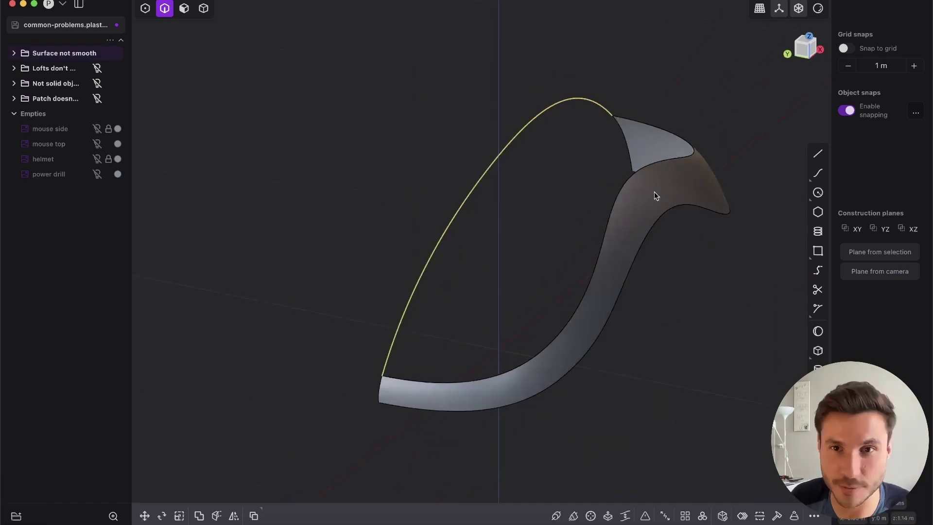
- Extrude the curve into a sheet and mark edges with G0/G1 labels, hatching and flow lines
{"action": "key", "text": "e"}
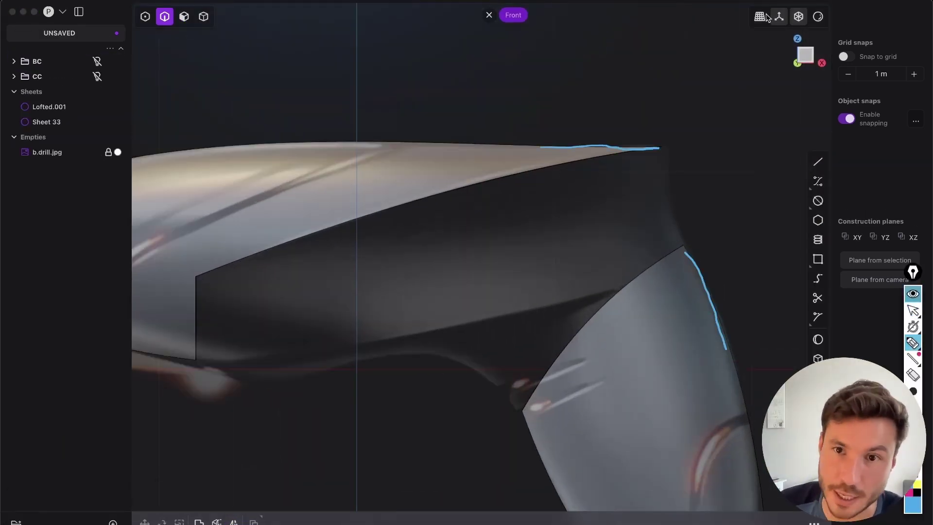
{"action": "left_click_drag", "start_coordinate": [719, 228], "coordinate": [685, 253]}
{"action": "left_click_drag", "start_coordinate": [583, 176], "coordinate": [666, 188]}
{"action": "left_click_drag", "start_coordinate": [625, 156], "coordinate": [625, 250]}
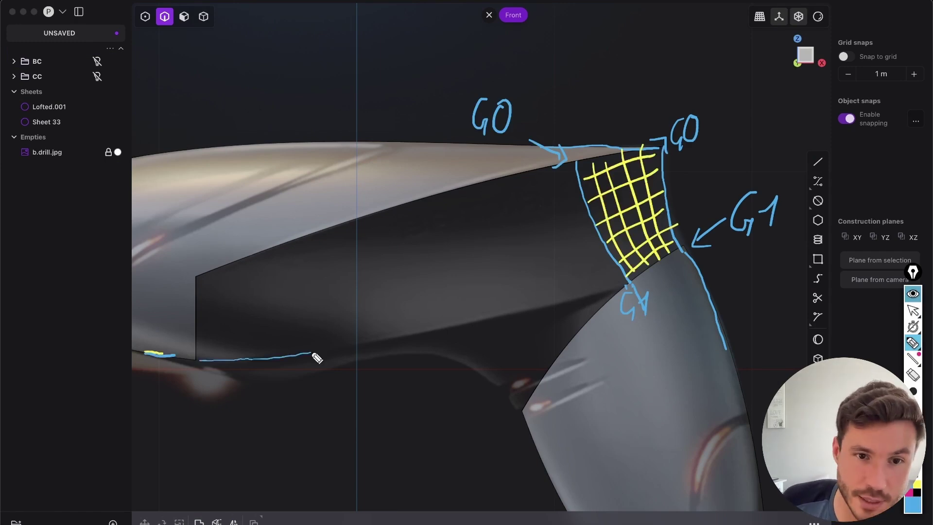
{"action": "left_click_drag", "start_coordinate": [659, 279], "coordinate": [157, 353]}
{"action": "left_click_drag", "start_coordinate": [615, 146], "coordinate": [666, 282]}
{"action": "left_click_drag", "start_coordinate": [180, 379], "coordinate": [194, 388]}
{"action": "left_click_drag", "start_coordinate": [198, 282], "coordinate": [605, 209]}
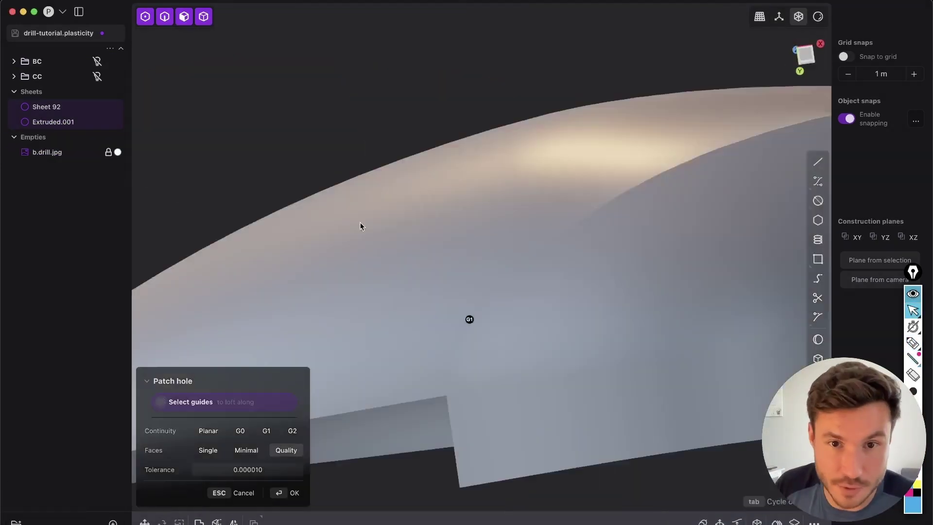
- Undo the last change and switch to face selection mode
{"action": "middle_click_drag", "start_coordinate": [468, 319], "coordinate": [573, 265]}
{"action": "key", "text": "super+z"}
{"action": "key", "text": "super+z"}
{"action": "key", "text": "super+z"}
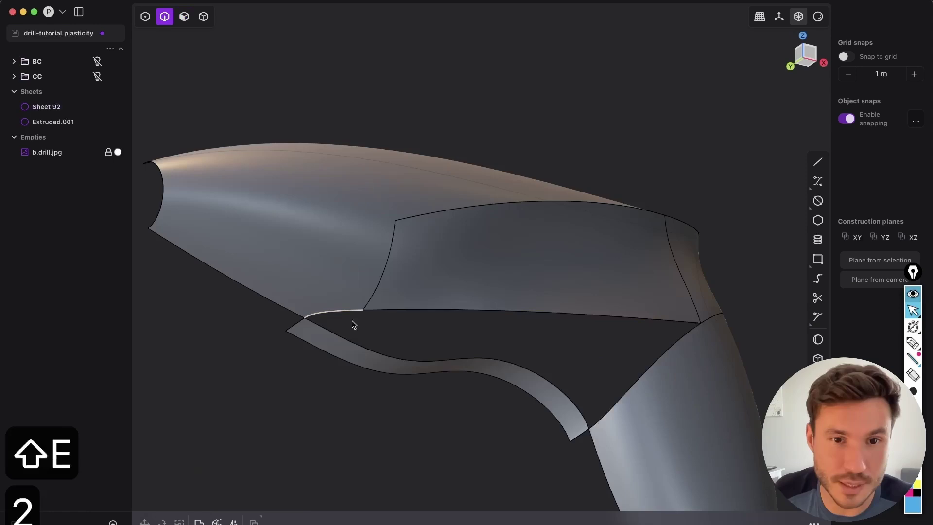
{"action": "middle_click_drag", "start_coordinate": [503, 306], "coordinate": [393, 330]}
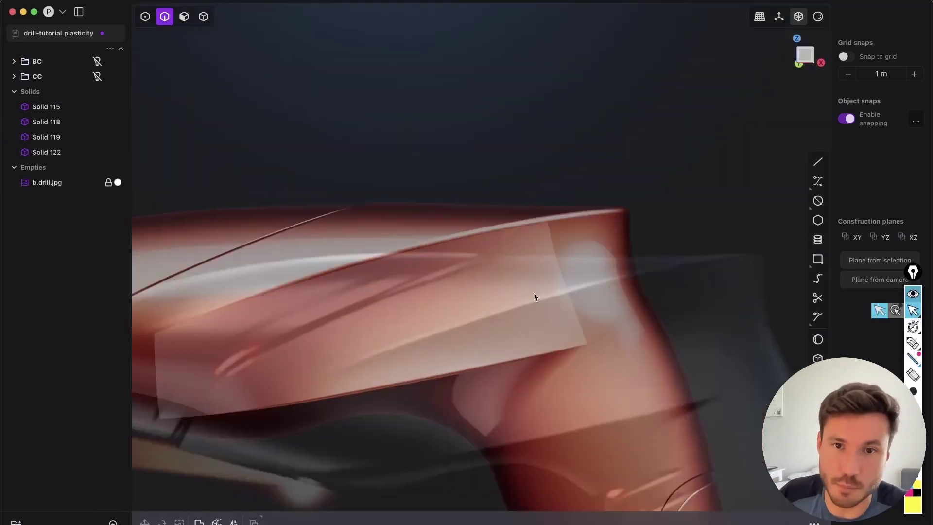
{"action": "key", "text": "3"}
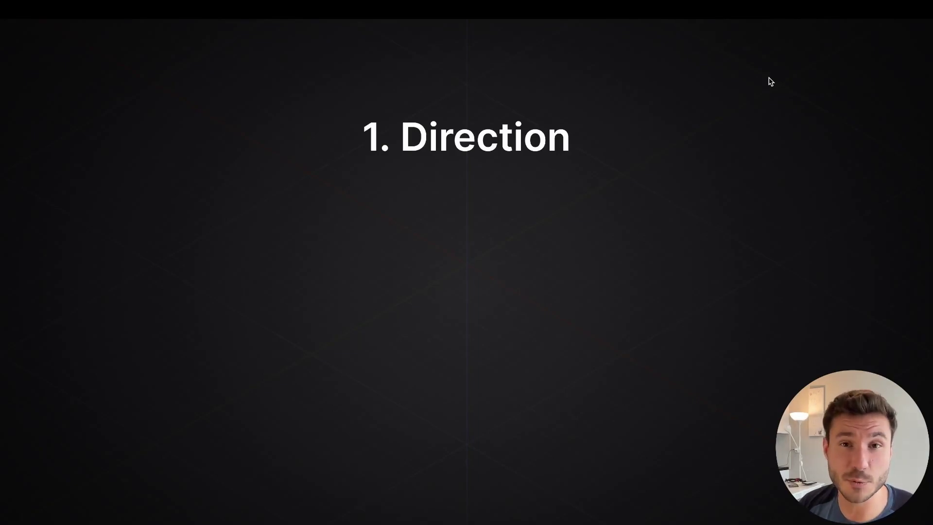
- Reveal the Direction slide's quote, GOAL and north star lines, then exit to the FigJam board
{"action": "key", "text": "Right"}
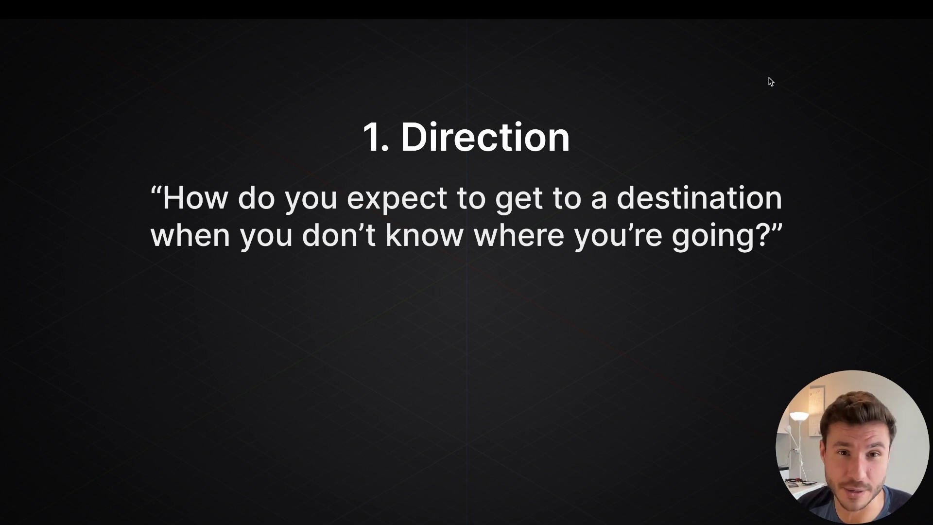
{"action": "key", "text": "Right"}
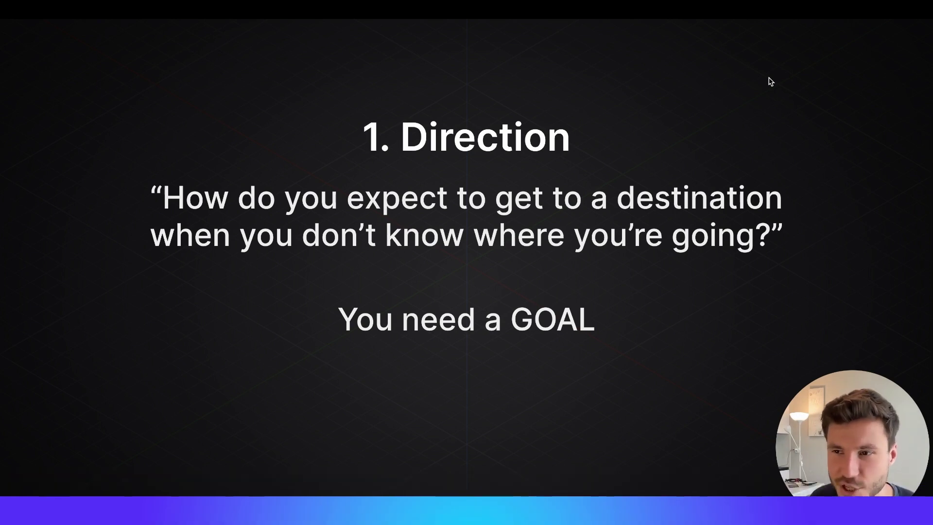
{"action": "key", "text": "Right"}
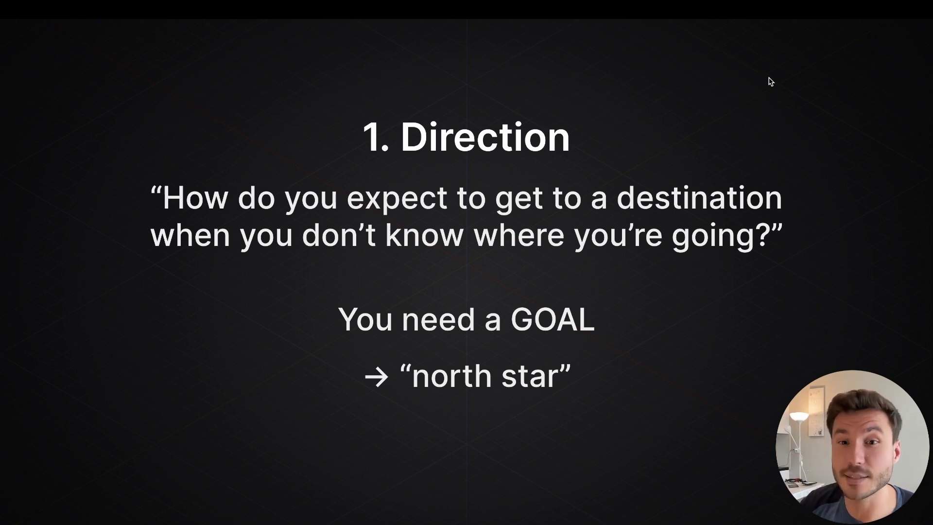
{"action": "key", "text": "Right"}
{"action": "key", "text": "Right"}
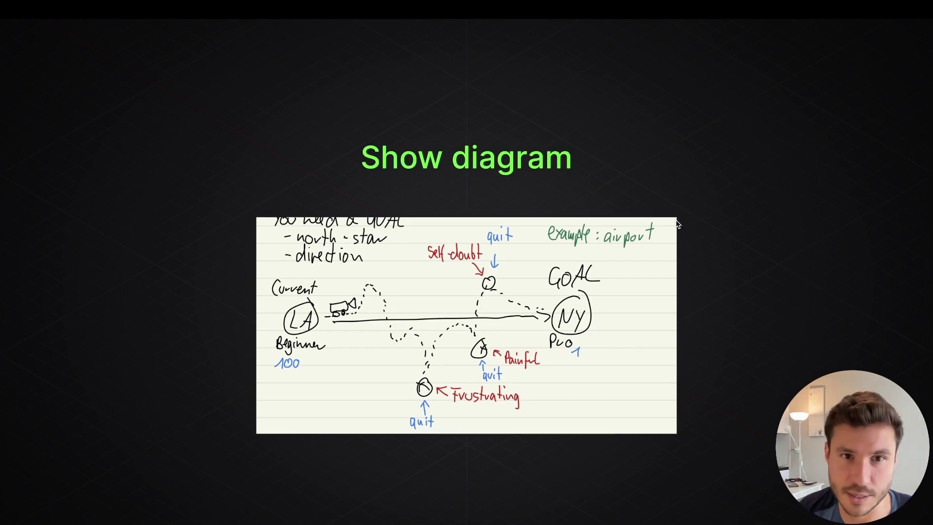
{"action": "key", "text": "Escape"}
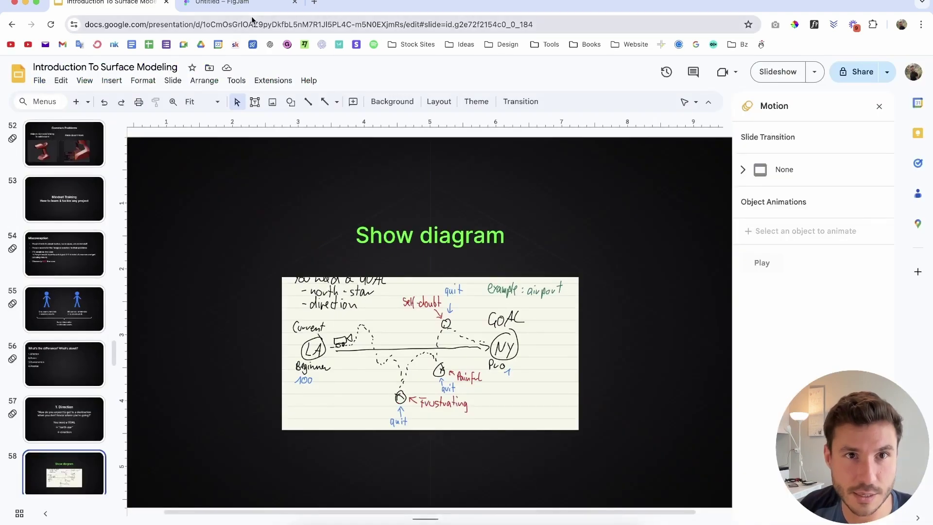
{"action": "left_click", "coordinate": [245, 9]}
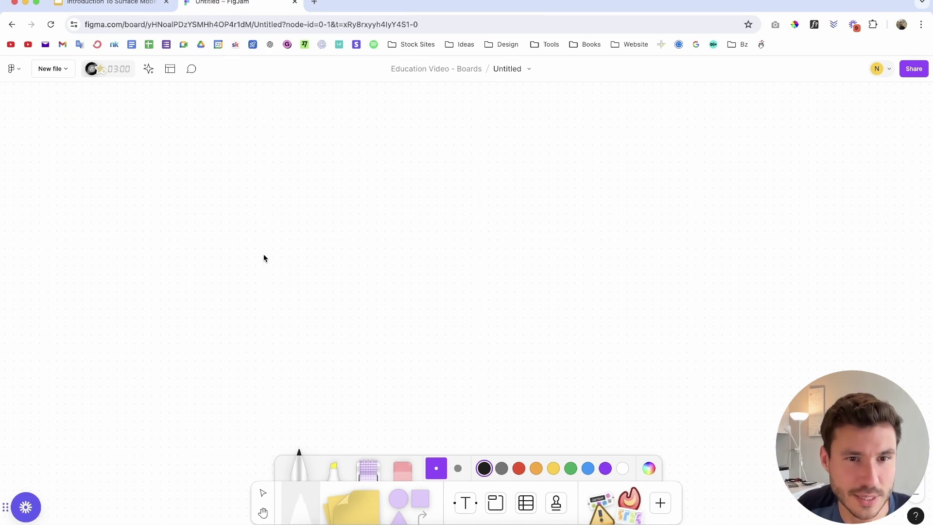
- Finish and circle LA, handwrite and circle NYC, then begin 'Current' above LA
{"action": "left_click_drag", "start_coordinate": [280, 268], "coordinate": [297, 265]}
{"action": "mouse_move", "coordinate": [287, 234]}
{"action": "left_mouse_down"}
{"action": "mouse_move", "coordinate": [243, 260]}
{"action": "mouse_move", "coordinate": [277, 299]}
{"action": "mouse_move", "coordinate": [307, 253]}
{"action": "mouse_move", "coordinate": [275, 234]}
{"action": "left_mouse_up"}
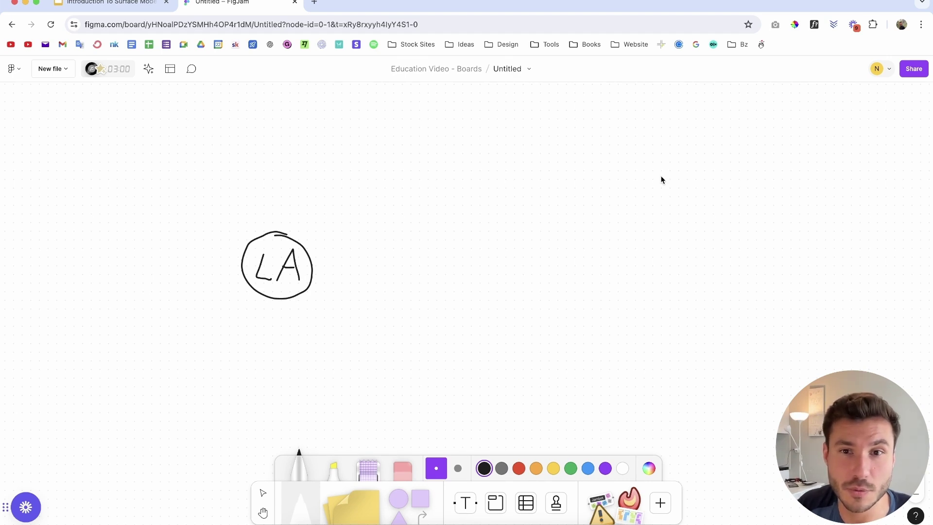
{"action": "mouse_move", "coordinate": [654, 155]}
{"action": "left_mouse_down"}
{"action": "mouse_move", "coordinate": [660, 183]}
{"action": "mouse_move", "coordinate": [681, 169]}
{"action": "left_mouse_up"}
{"action": "left_click_drag", "start_coordinate": [687, 156], "coordinate": [672, 186]}
{"action": "left_click_drag", "start_coordinate": [696, 158], "coordinate": [698, 182]}
{"action": "mouse_move", "coordinate": [676, 144]}
{"action": "left_mouse_down"}
{"action": "mouse_move", "coordinate": [646, 153]}
{"action": "mouse_move", "coordinate": [650, 193]}
{"action": "mouse_move", "coordinate": [701, 188]}
{"action": "mouse_move", "coordinate": [674, 145]}
{"action": "left_mouse_up"}
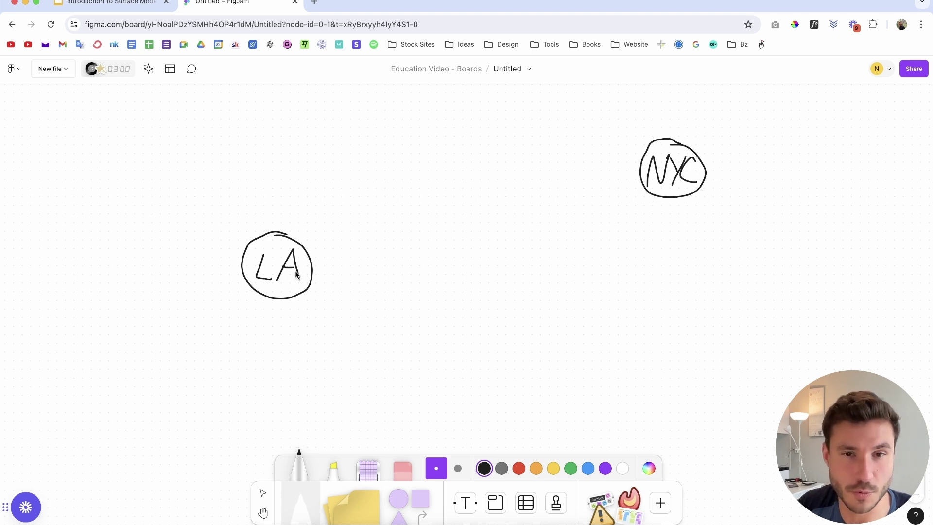
{"action": "scroll", "coordinate": [404, 227], "scroll_direction": "right", "scroll_amount": 2}
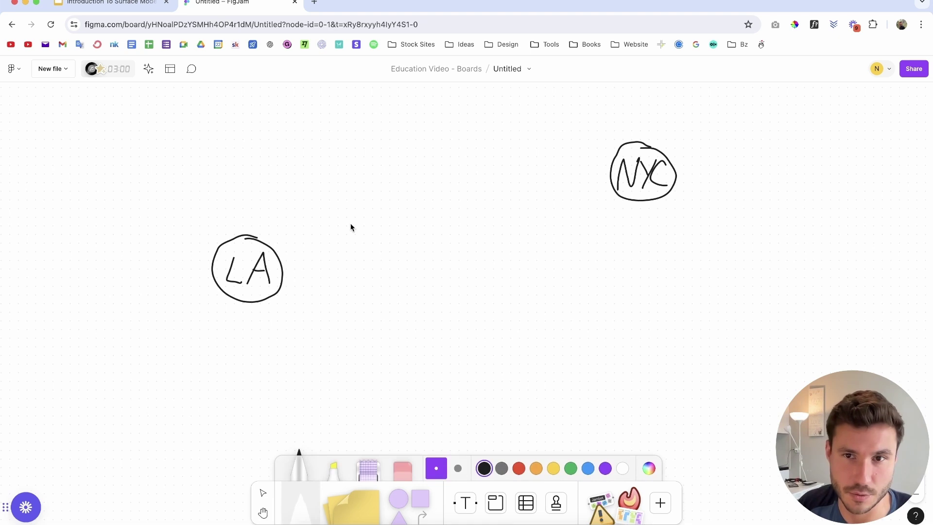
{"action": "mouse_move", "coordinate": [207, 208]}
{"action": "left_mouse_down"}
{"action": "mouse_move", "coordinate": [225, 222]}
{"action": "mouse_move", "coordinate": [238, 211]}
{"action": "mouse_move", "coordinate": [237, 220]}
{"action": "mouse_move", "coordinate": [290, 216]}
{"action": "left_mouse_up"}
- Write 'Desired' and 'GOAL' above the NYC circle
{"action": "key", "text": "h"}
{"action": "left_click_drag", "start_coordinate": [620, 132], "coordinate": [609, 154]}
{"action": "key", "text": "m"}
{"action": "left_click_drag", "start_coordinate": [618, 149], "coordinate": [657, 154]}
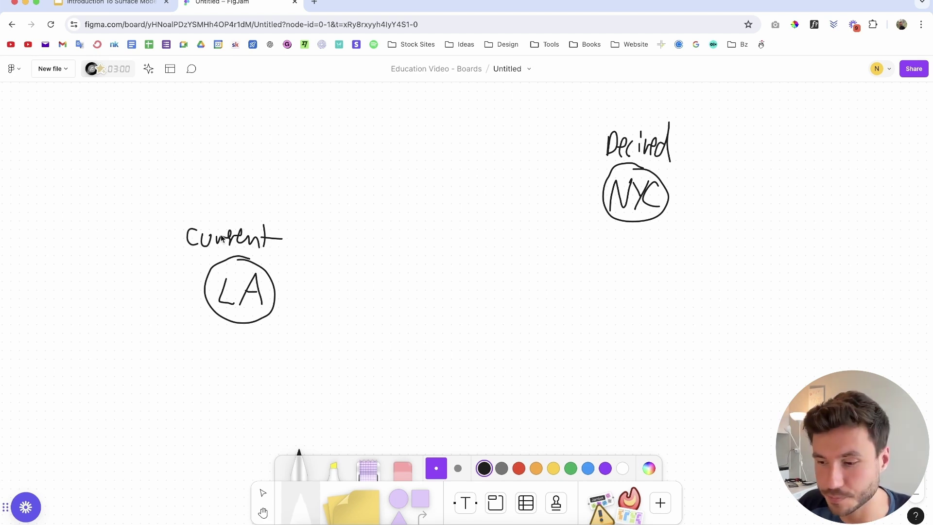
{"action": "mouse_move", "coordinate": [625, 102]}
{"action": "left_mouse_down"}
{"action": "mouse_move", "coordinate": [626, 117]}
{"action": "mouse_move", "coordinate": [626, 101]}
{"action": "mouse_move", "coordinate": [651, 124]}
{"action": "mouse_move", "coordinate": [647, 116]}
{"action": "left_mouse_up"}
{"action": "left_click_drag", "start_coordinate": [654, 96], "coordinate": [672, 121]}
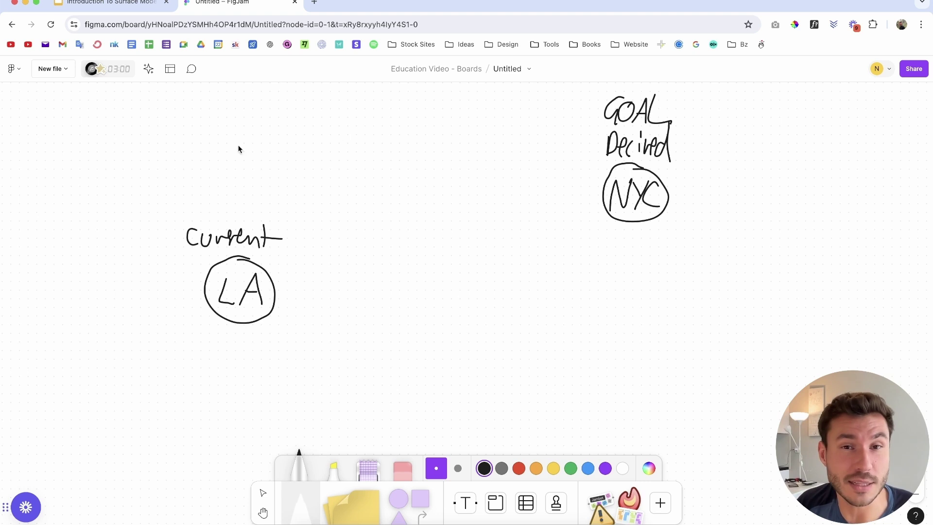
- Pan the board and draw an arrow up-left from above Current
{"action": "left_click_drag", "start_coordinate": [240, 148], "coordinate": [250, 125]}
{"action": "left_click_drag", "start_coordinate": [372, 238], "coordinate": [375, 255]}
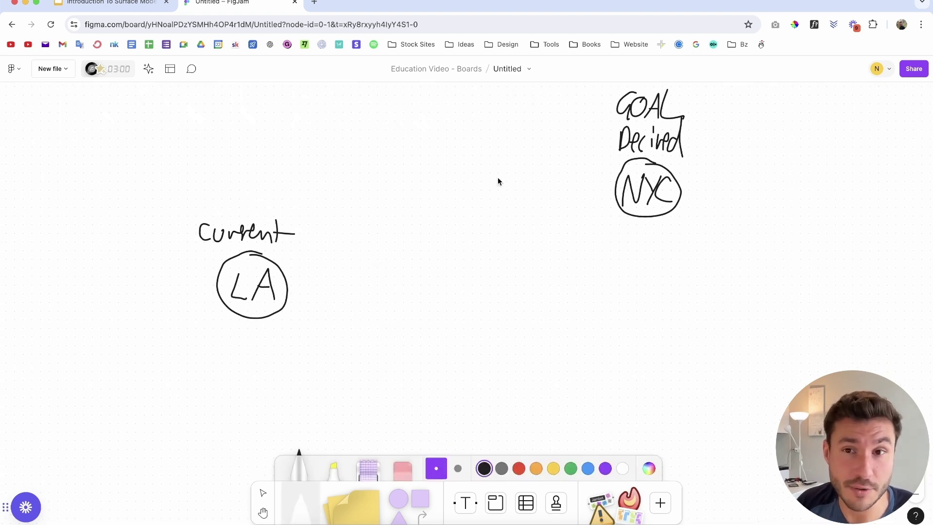
{"action": "left_click_drag", "start_coordinate": [226, 208], "coordinate": [180, 124]}
- Undo the stray arrow and draw a curved arrow from LA up to the left
{"action": "key", "text": "super+z"}
{"action": "key", "text": "super+z"}
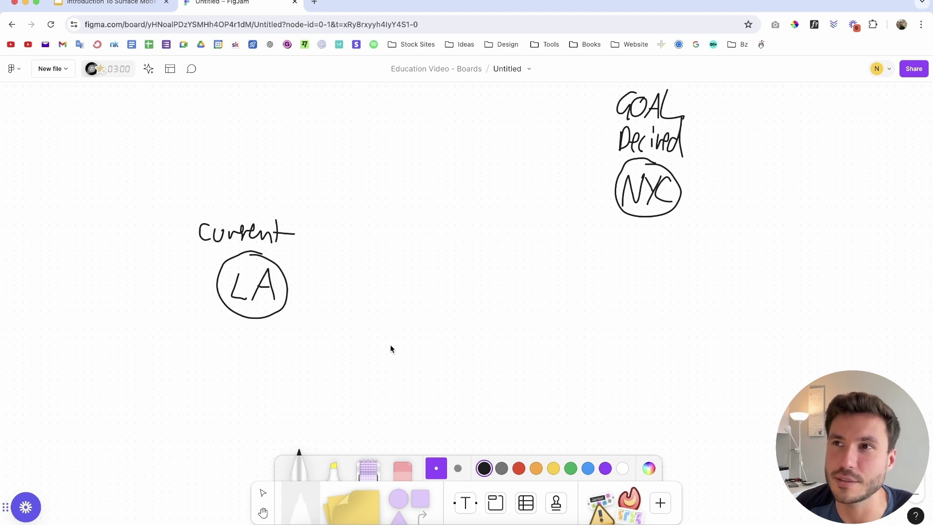
{"action": "scroll", "coordinate": [298, 244], "scroll_direction": "up", "scroll_amount": 2}
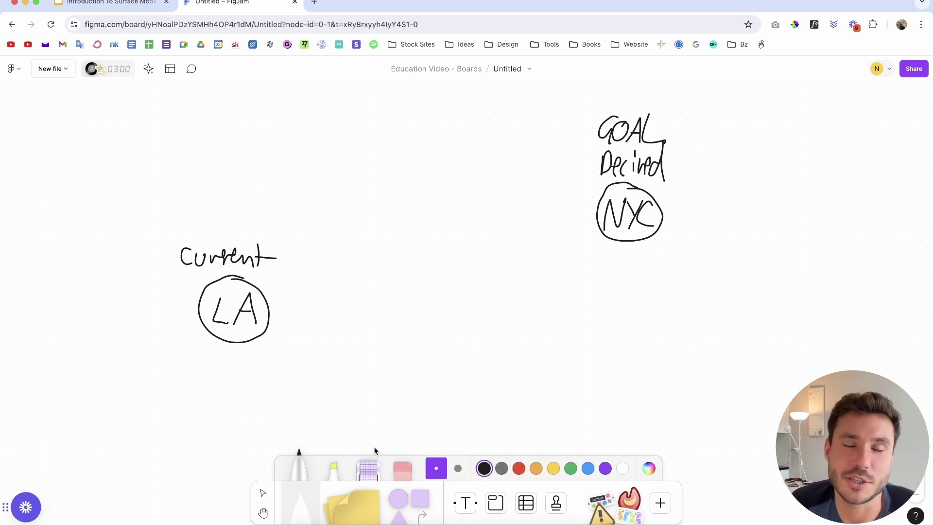
{"action": "mouse_move", "coordinate": [171, 309]}
{"action": "left_mouse_down"}
{"action": "mouse_move", "coordinate": [83, 225]}
{"action": "mouse_move", "coordinate": [142, 161]}
{"action": "left_mouse_up"}
{"action": "mouse_move", "coordinate": [124, 153]}
{"action": "left_mouse_down"}
{"action": "mouse_move", "coordinate": [143, 154]}
{"action": "mouse_move", "coordinate": [141, 174]}
{"action": "left_mouse_up"}
- Label the curved arrow 'Africa', then undo the detour strokes
{"action": "mouse_move", "coordinate": [149, 138]}
{"action": "left_mouse_down"}
{"action": "mouse_move", "coordinate": [165, 115]}
{"action": "mouse_move", "coordinate": [170, 146]}
{"action": "left_mouse_up"}
{"action": "mouse_move", "coordinate": [153, 134]}
{"action": "left_mouse_down"}
{"action": "mouse_move", "coordinate": [175, 131]}
{"action": "mouse_move", "coordinate": [178, 154]}
{"action": "left_mouse_up"}
{"action": "left_click_drag", "start_coordinate": [178, 139], "coordinate": [215, 145]}
{"action": "left_click_drag", "start_coordinate": [234, 130], "coordinate": [245, 144]}
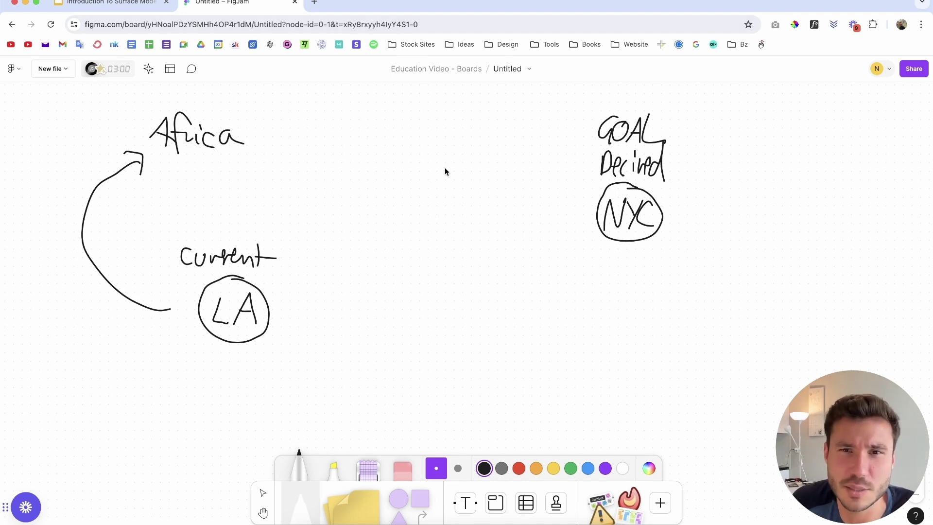
{"action": "key", "text": "super+z"}
{"action": "key", "text": "super+z"}
{"action": "key", "text": "super+z"}
{"action": "key", "text": "super+z"}
{"action": "key", "text": "super+z"}
{"action": "key", "text": "super+z"}
{"action": "key", "text": "super+z"}
{"action": "key", "text": "super+z"}
{"action": "key", "text": "super+z"}
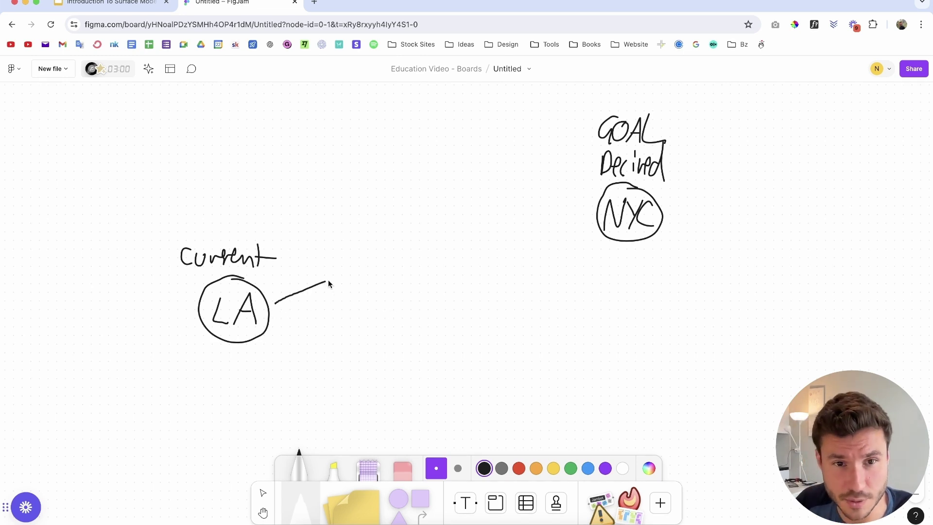
- Extend the line to an arrowhead at NYC, sketch a car near LA, and write 'Beginner'
{"action": "left_click_drag", "start_coordinate": [429, 245], "coordinate": [555, 223]}
{"action": "left_click_drag", "start_coordinate": [577, 210], "coordinate": [578, 244]}
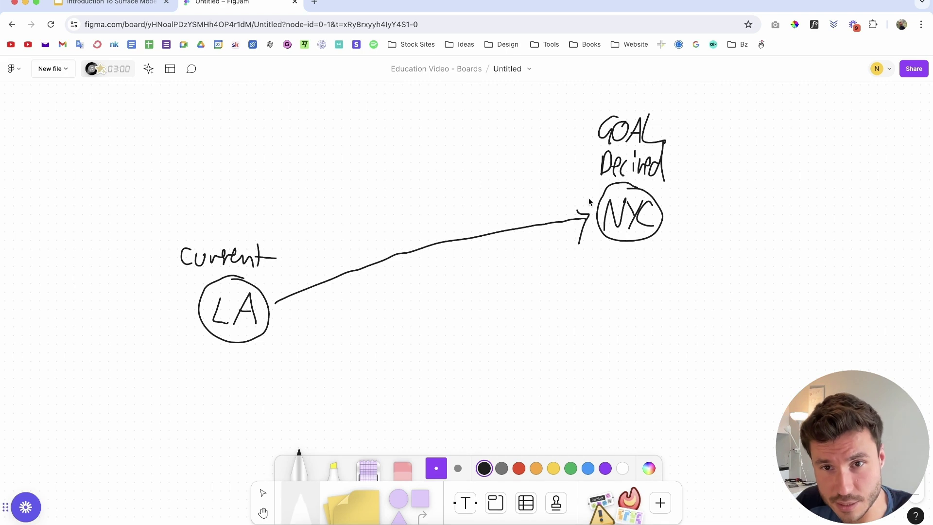
{"action": "mouse_move", "coordinate": [291, 275]}
{"action": "left_mouse_down"}
{"action": "mouse_move", "coordinate": [264, 273]}
{"action": "mouse_move", "coordinate": [302, 256]}
{"action": "mouse_move", "coordinate": [307, 266]}
{"action": "left_mouse_up"}
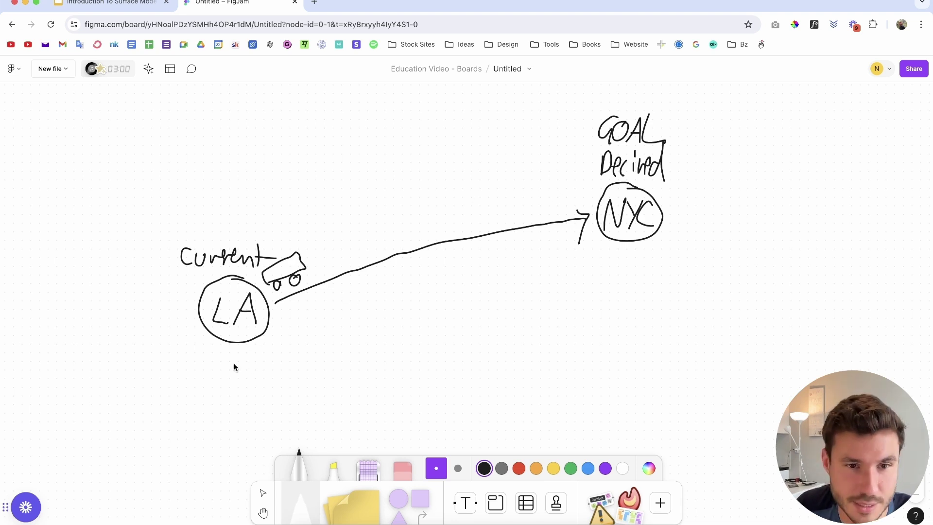
{"action": "mouse_move", "coordinate": [206, 342]}
{"action": "left_mouse_down"}
{"action": "mouse_move", "coordinate": [206, 371]}
{"action": "mouse_move", "coordinate": [231, 355]}
{"action": "mouse_move", "coordinate": [244, 369]}
{"action": "mouse_move", "coordinate": [275, 359]}
{"action": "left_mouse_up"}
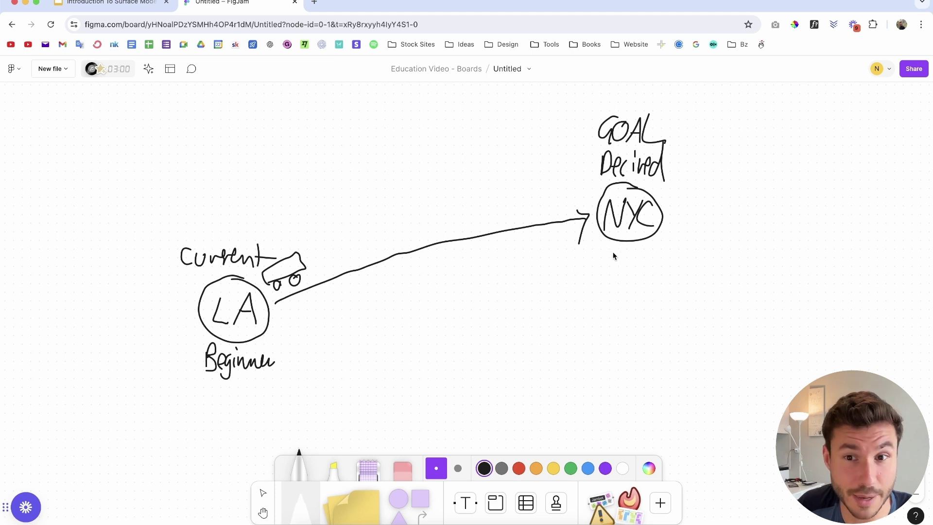
- Finish 'Pro' under NYC, draw a flag on the car, and add tick marks across the line
{"action": "left_click_drag", "start_coordinate": [634, 260], "coordinate": [632, 260]}
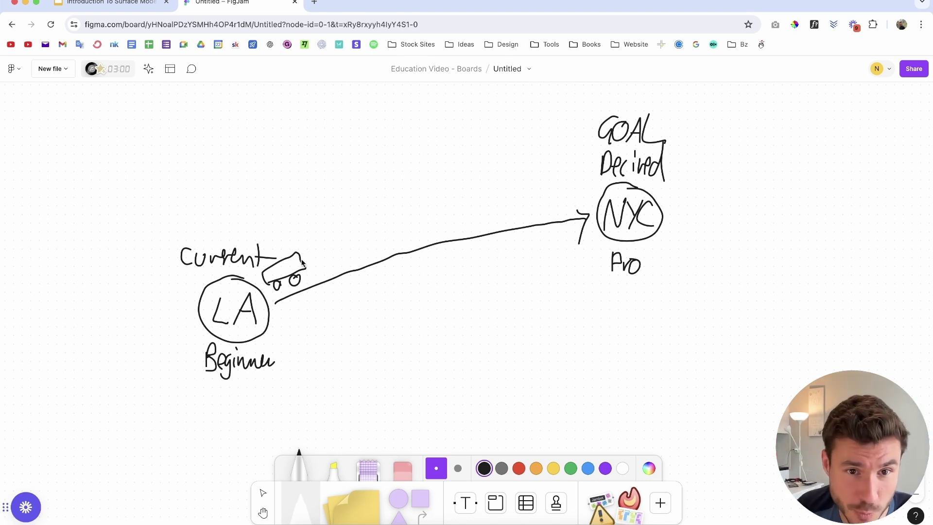
{"action": "mouse_move", "coordinate": [300, 265]}
{"action": "left_mouse_down"}
{"action": "mouse_move", "coordinate": [307, 247]}
{"action": "mouse_move", "coordinate": [312, 270]}
{"action": "left_mouse_up"}
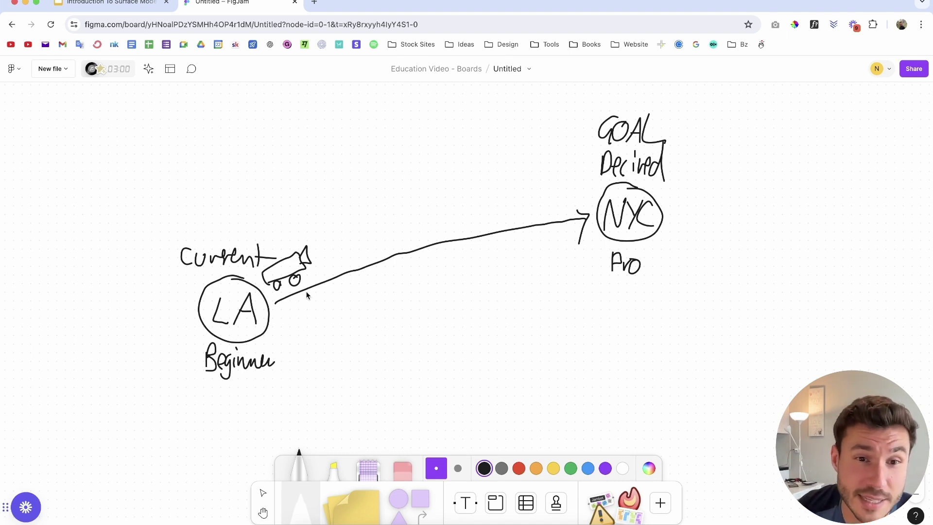
{"action": "left_click_drag", "start_coordinate": [298, 288], "coordinate": [295, 296]}
{"action": "left_click_drag", "start_coordinate": [306, 286], "coordinate": [313, 289]}
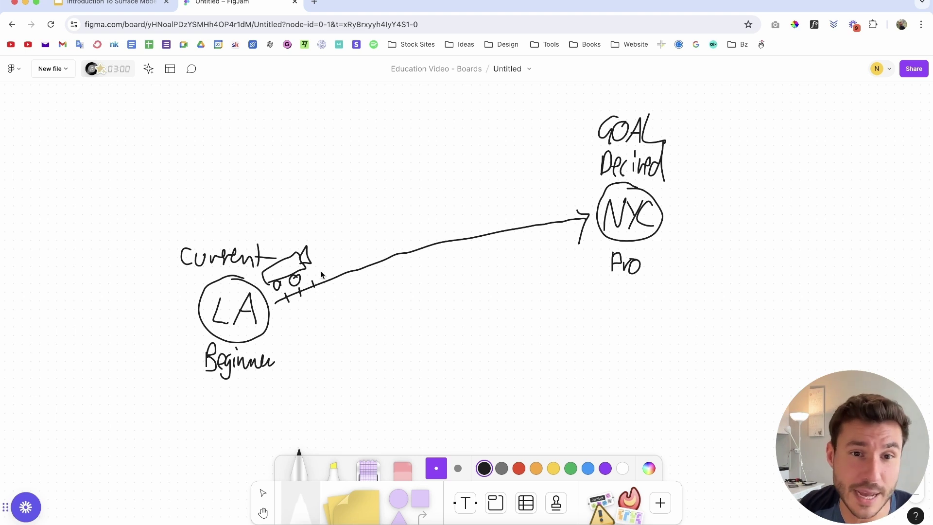